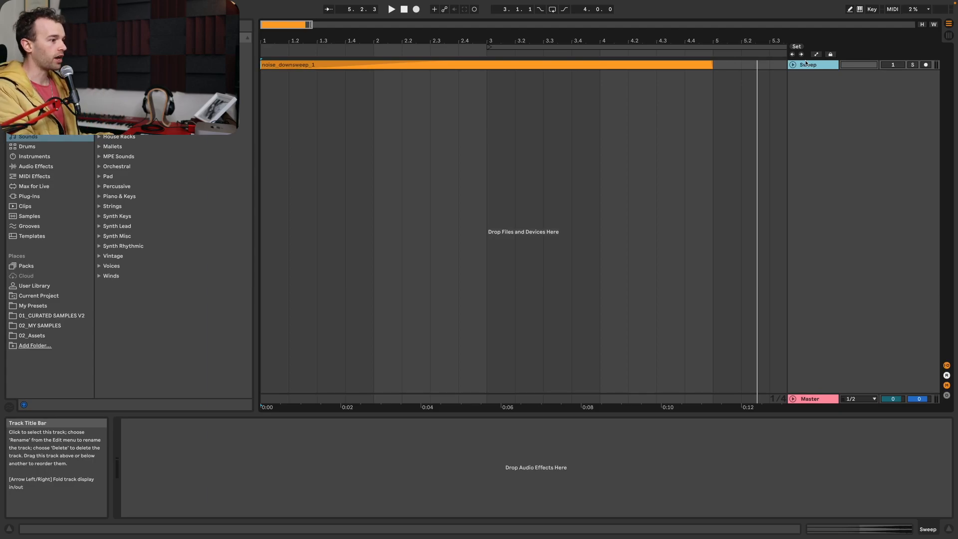
- Insert a new MIDI track and remove its default Channel EQ and Compressor devices
key("ctrl+shift+t")
left_click(244, 424)
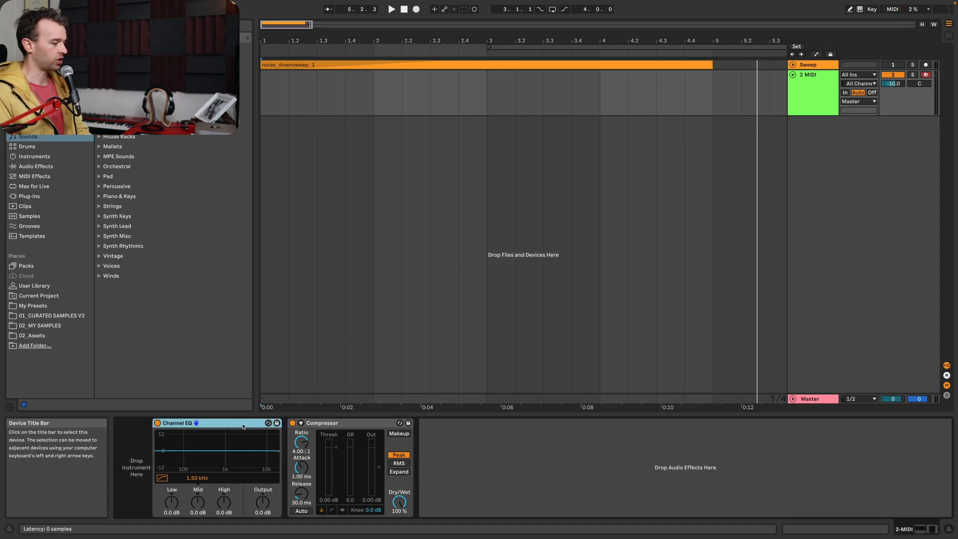
key("Delete")
key("Delete")
- Search the browser for operator and load the Operator instrument onto the new MIDI track
key("ctrl+f")
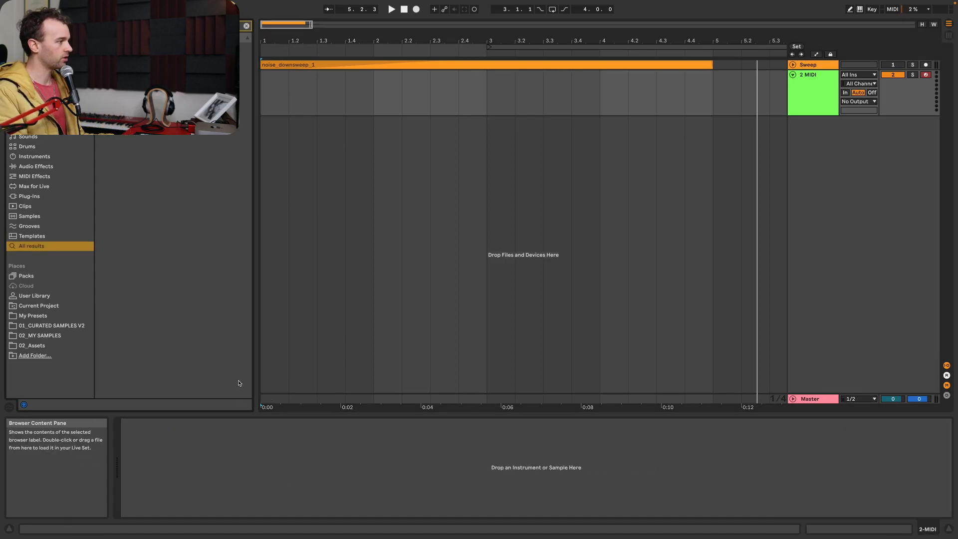
type("operator")
key("Down")
key("Return")
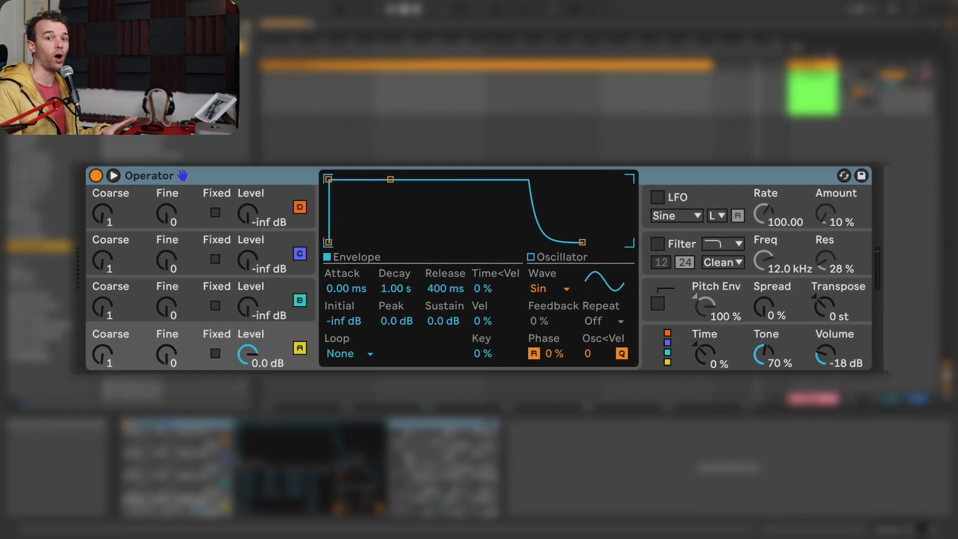
- Set Operator's oscillator A waveform to Noise White and its envelope release to 1.00 ms
left_click(279, 332)
left_click(549, 289)
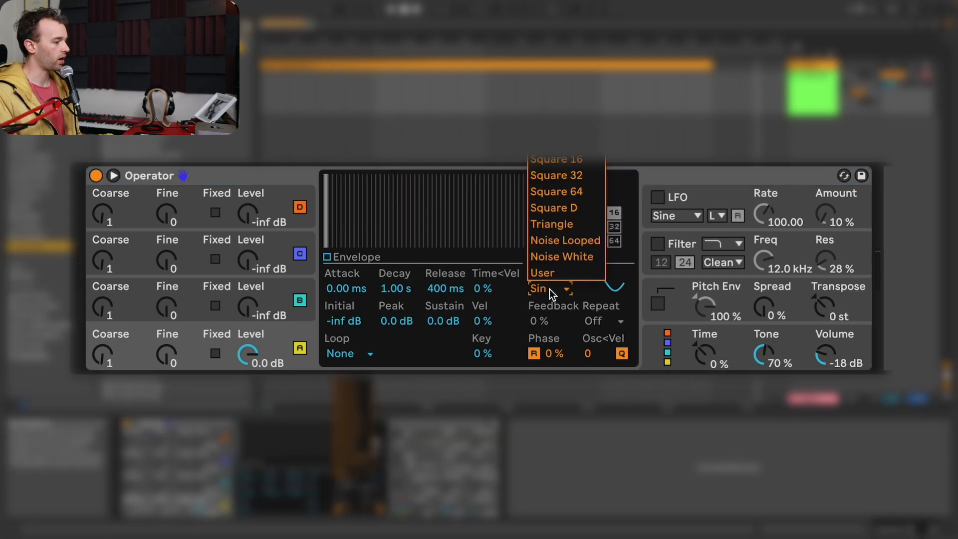
left_click(567, 257)
left_click_drag(448, 286, 448, 319)
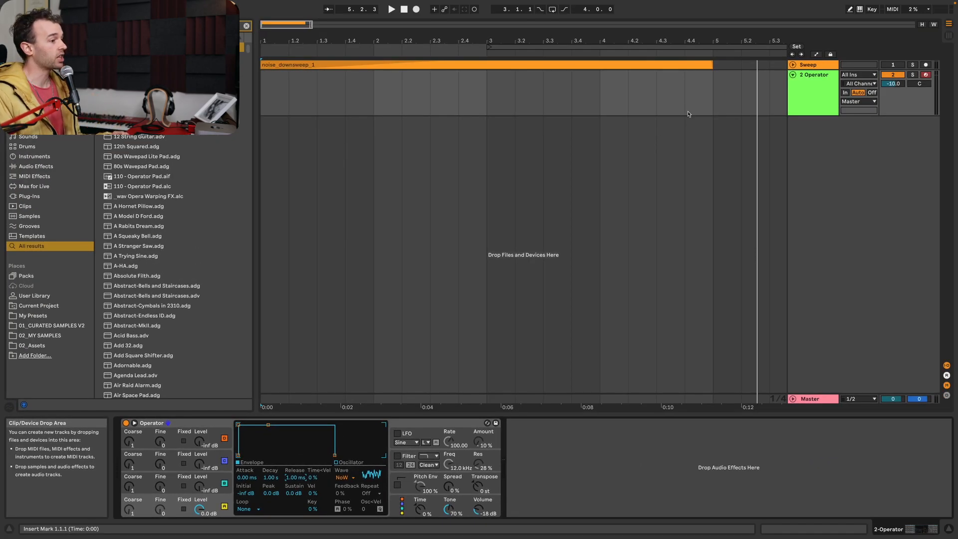
- Insert an empty four-bar MIDI clip on the Operator track, spanning the same length as the noise_downsweep_1 clip
left_click_drag(689, 114, 261, 95)
right_click(392, 234)
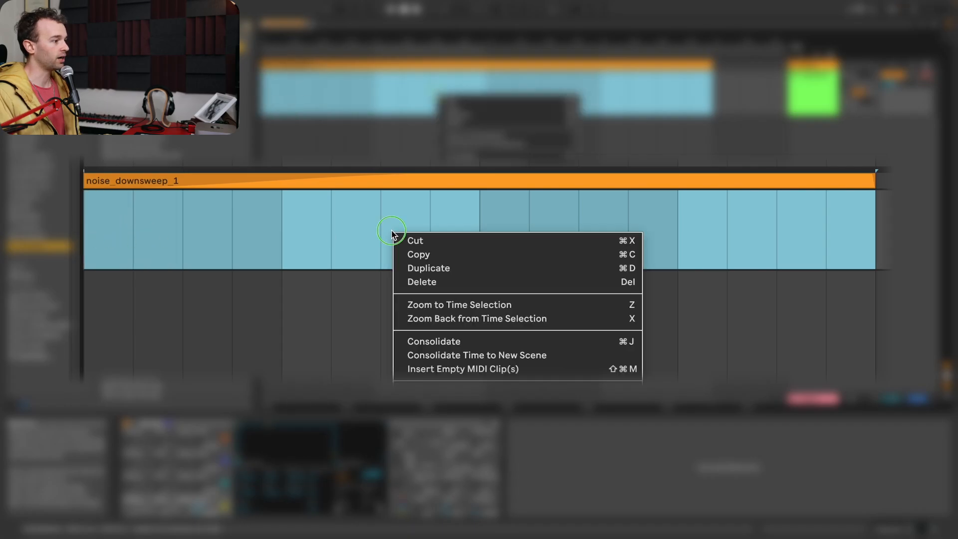
left_click(469, 369)
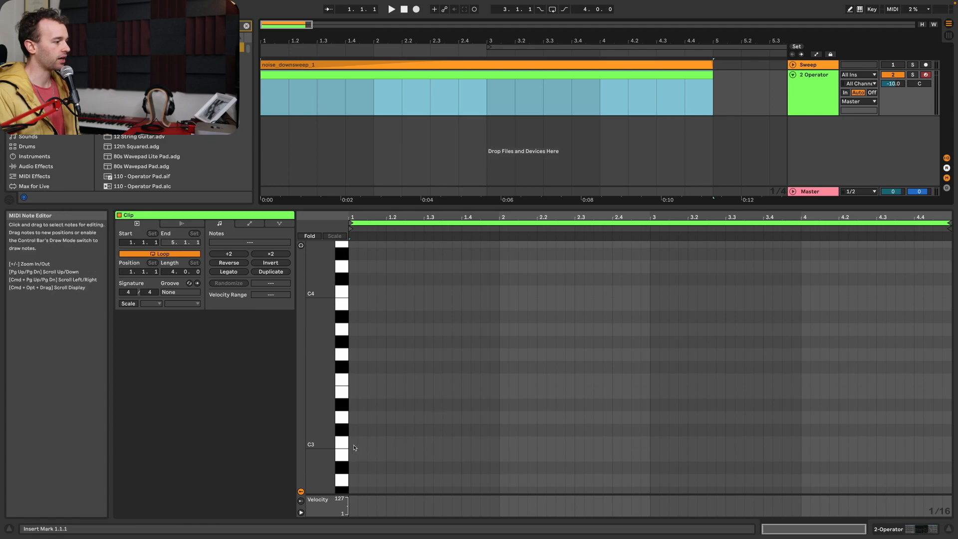
- Add a C3 note lasting the full four bars of the MIDI clip and return to the track's devices
double_click(354, 446)
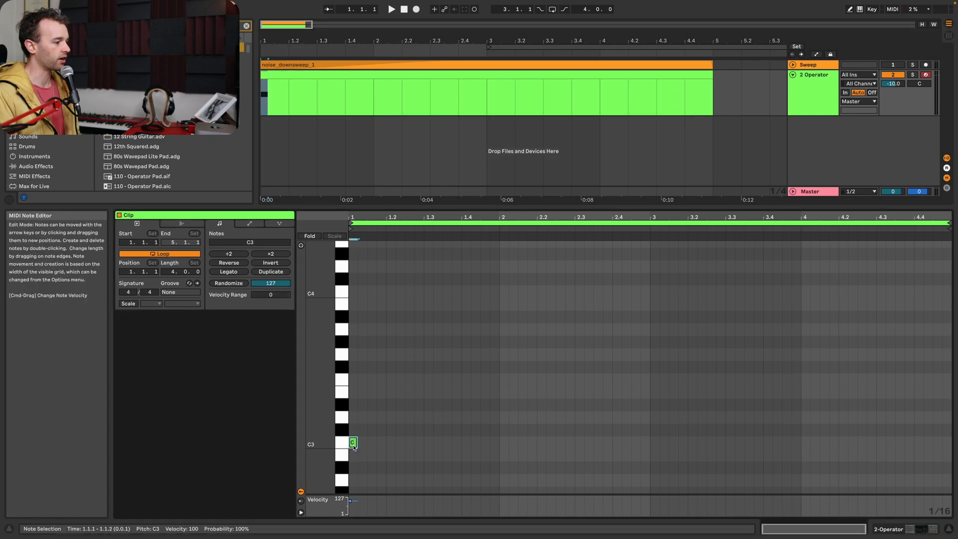
left_click_drag(356, 443, 949, 445)
key("shift+Tab")
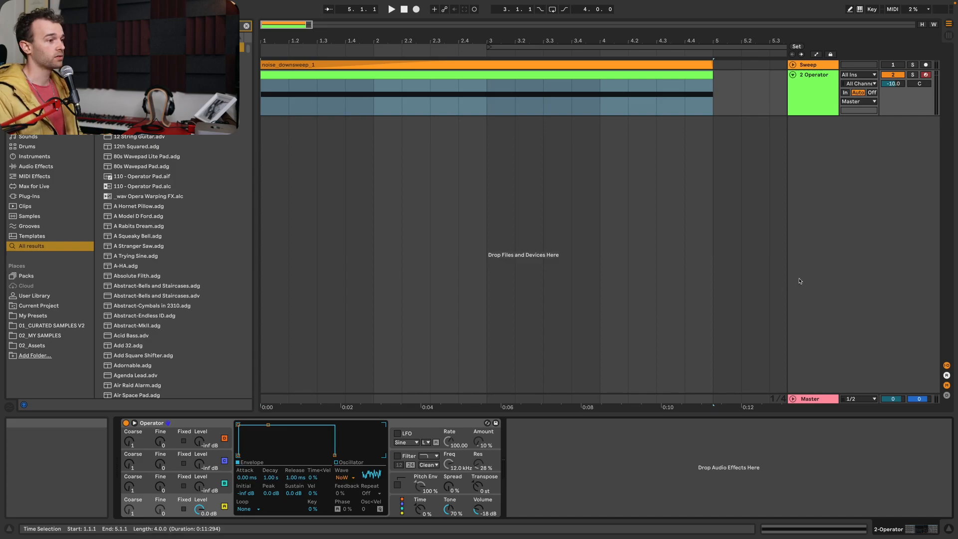
- Play back the noise clip and set Operator's Spread to 100%
left_click(311, 75)
key("space")
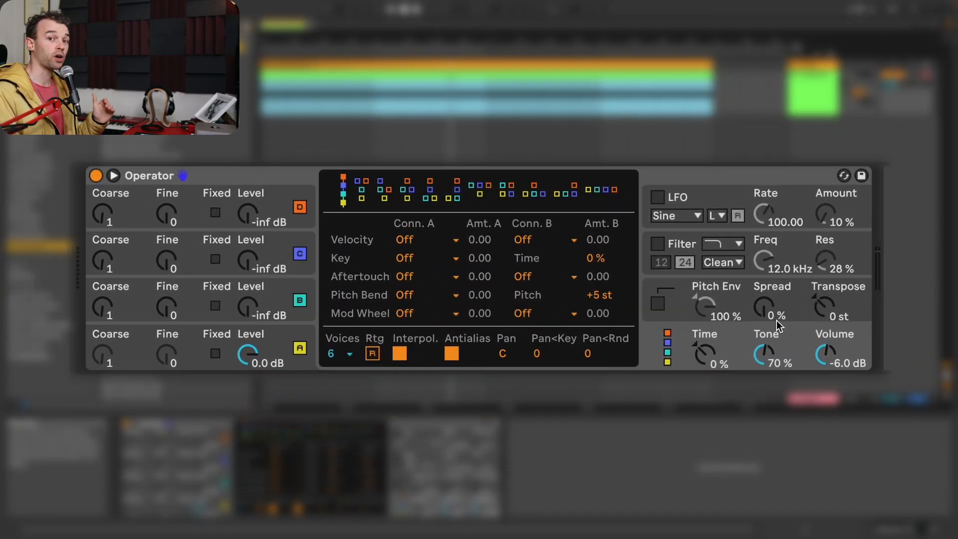
left_click_drag(777, 325, 777, 319)
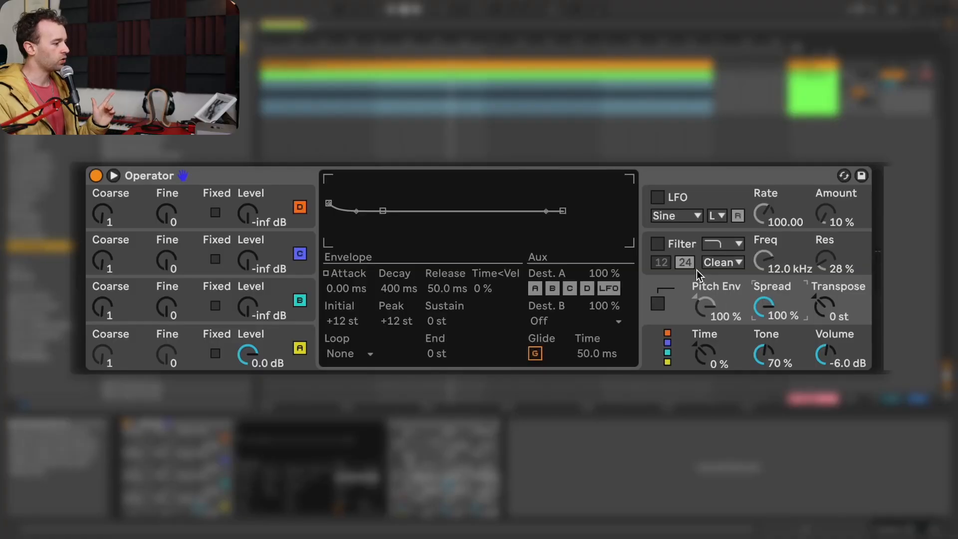
- Enable Operator's filter as a high-pass with its frequency at 400 Hz
left_click(661, 242)
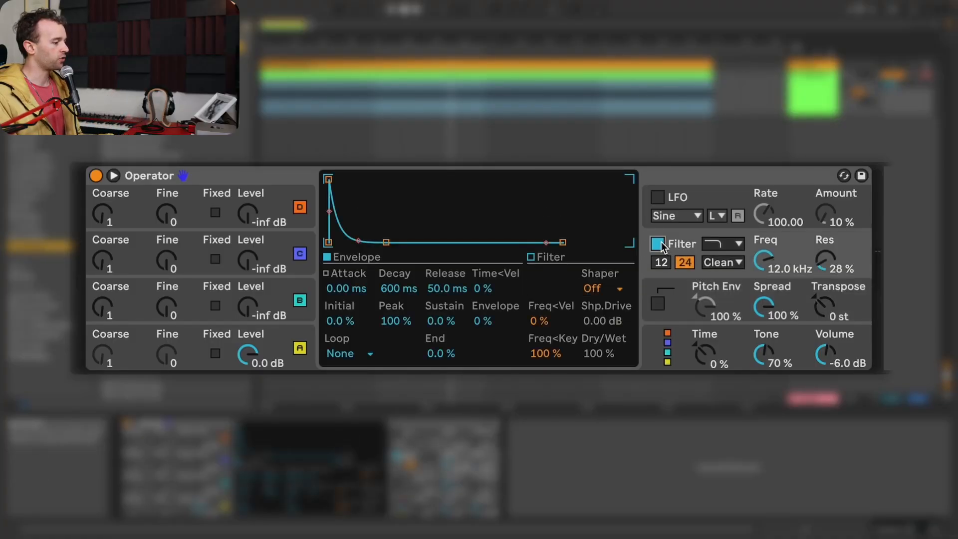
left_click(732, 247)
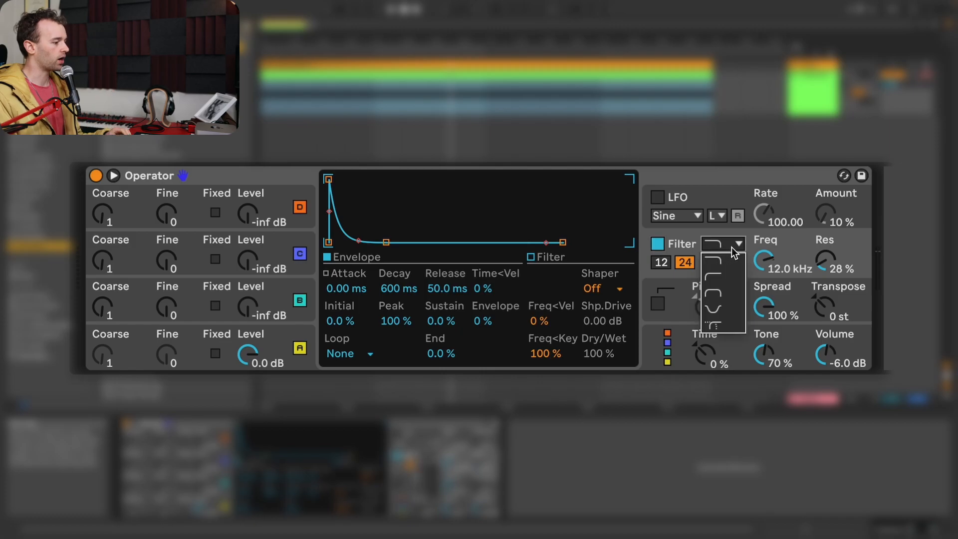
left_click(724, 275)
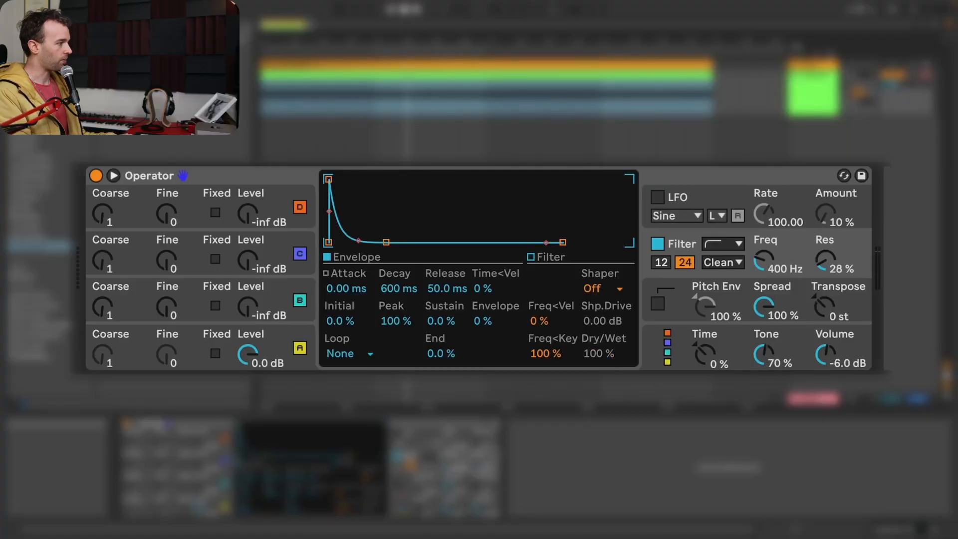
- Add an Auto Filter after Operator and set it to band-pass with a 12 dB slope
key("Return")
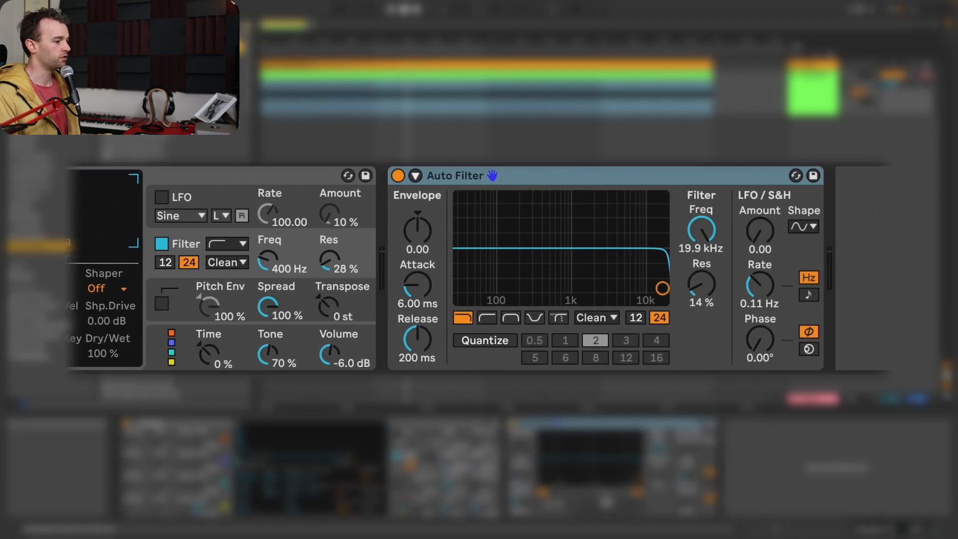
left_click(516, 317)
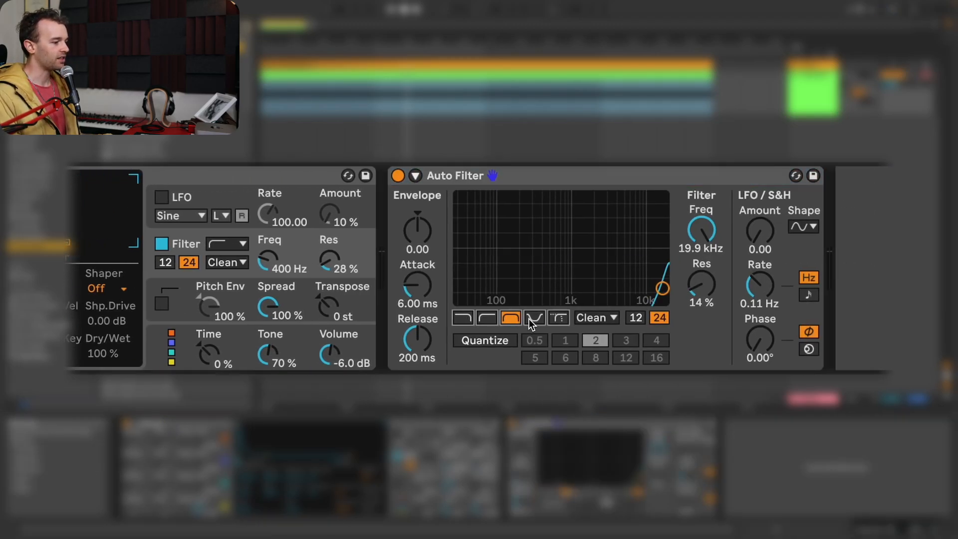
left_click(636, 318)
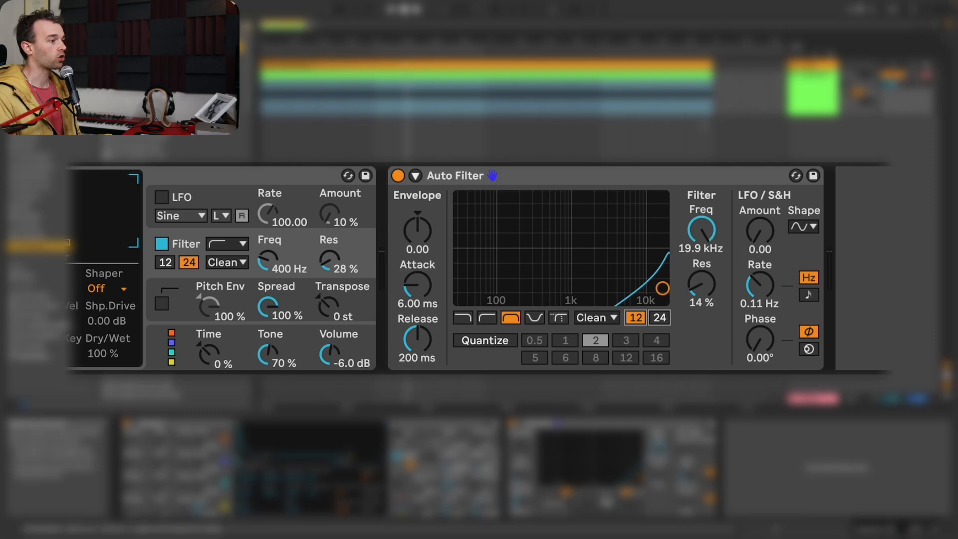
- Show the Auto Filter frequency automation in a new lane and insert a rising ramp across the four-bar clip
right_click(698, 234)
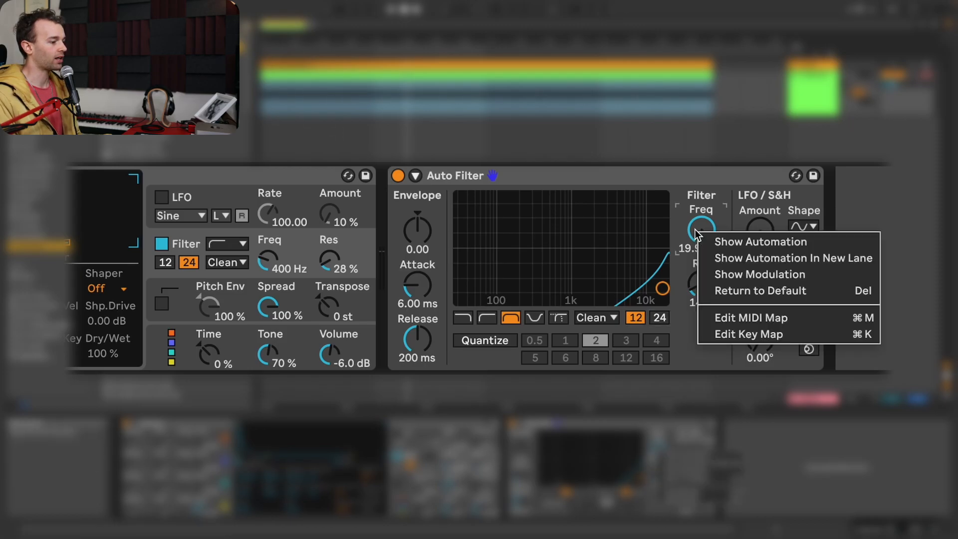
left_click(707, 258)
left_click_drag(889, 280, 122, 271)
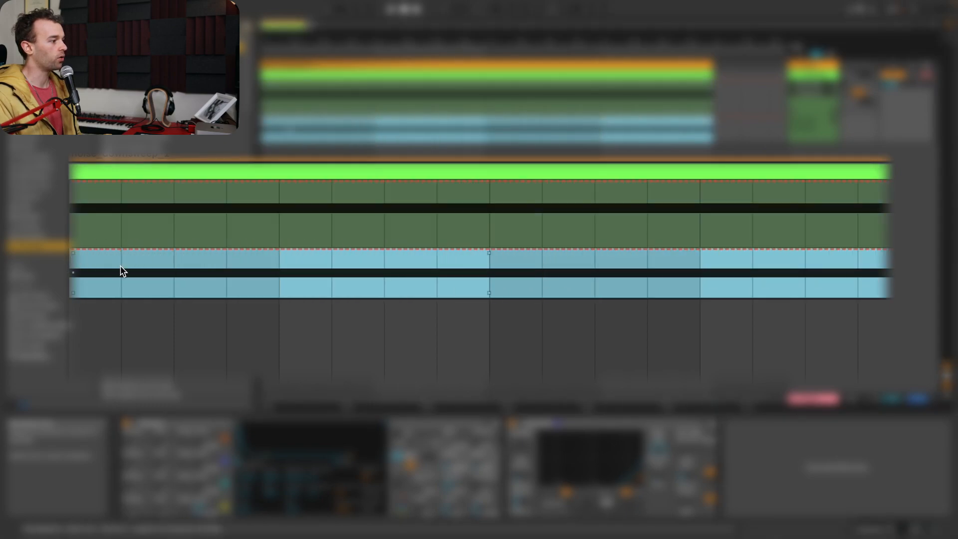
right_click(221, 279)
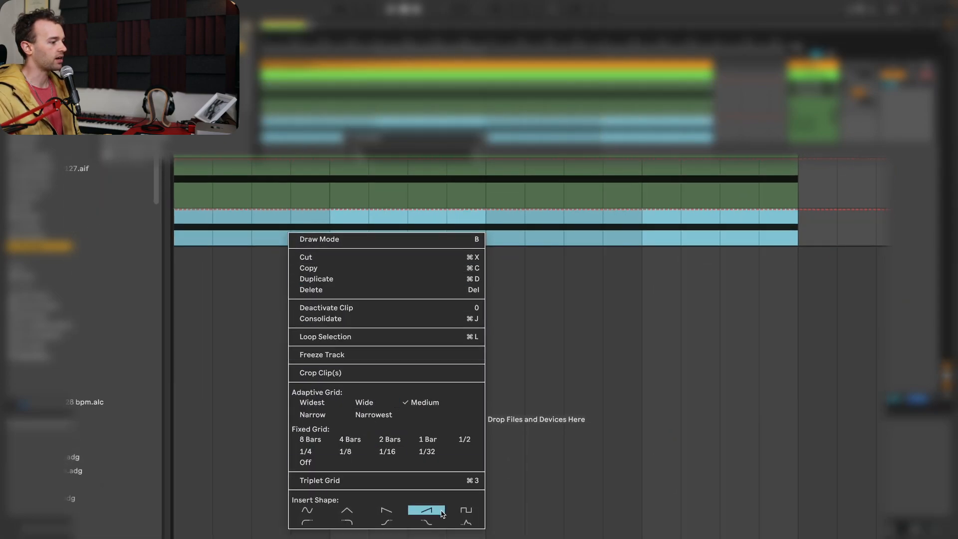
left_click(442, 513)
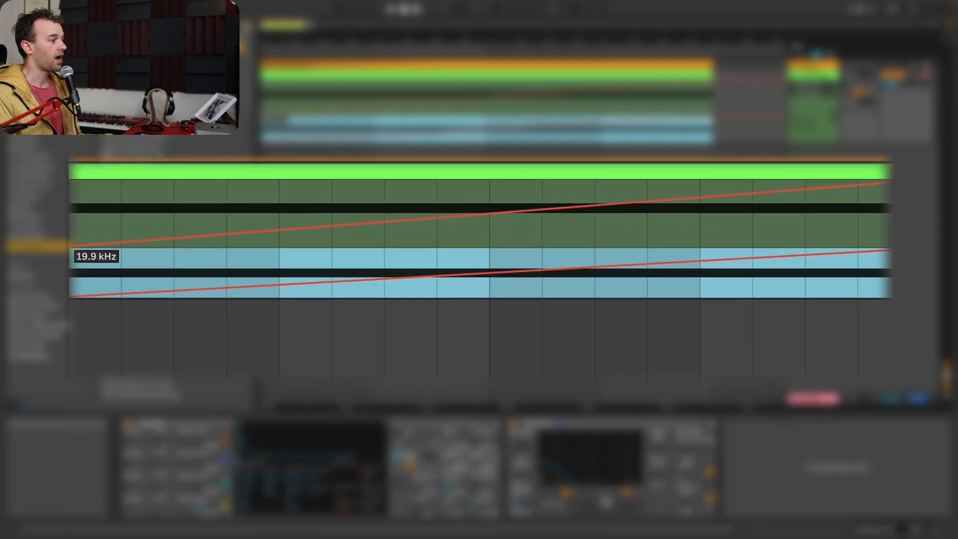
- Reselect the clip's span in the frequency lane and set the Auto Filter's resonance to 40%
left_click(76, 278)
left_click_drag(75, 278, 891, 280)
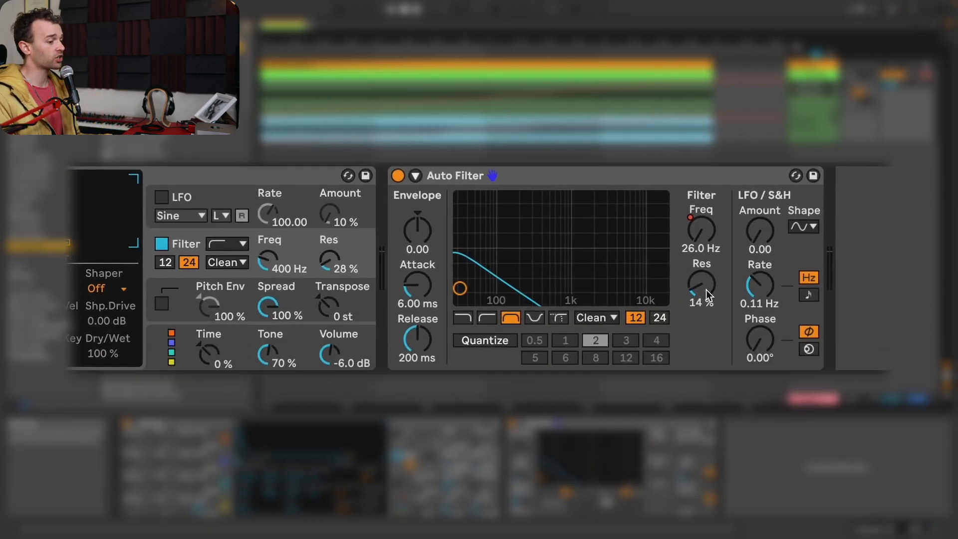
left_click(707, 298)
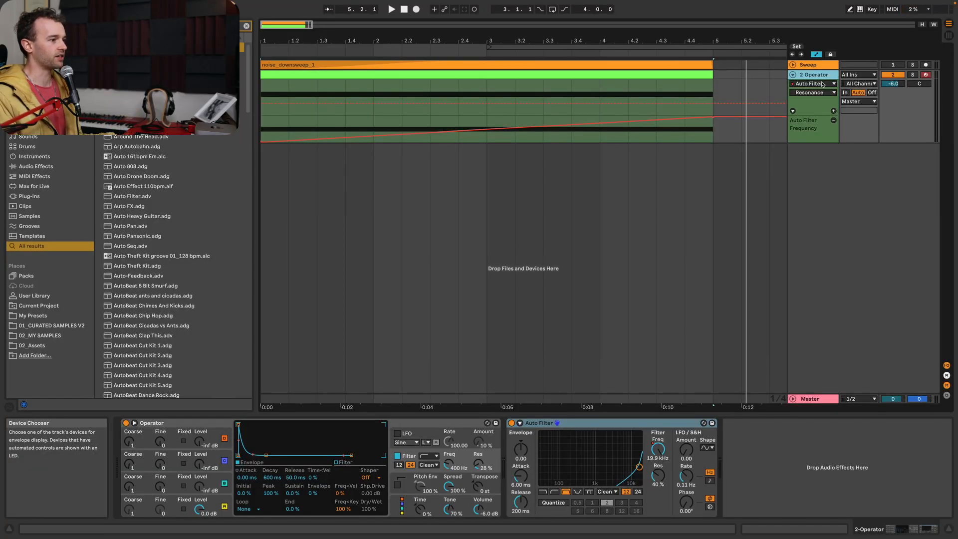
- Duplicate the Operator track and delete the Auto Filter from the copy
key("ctrl+d")
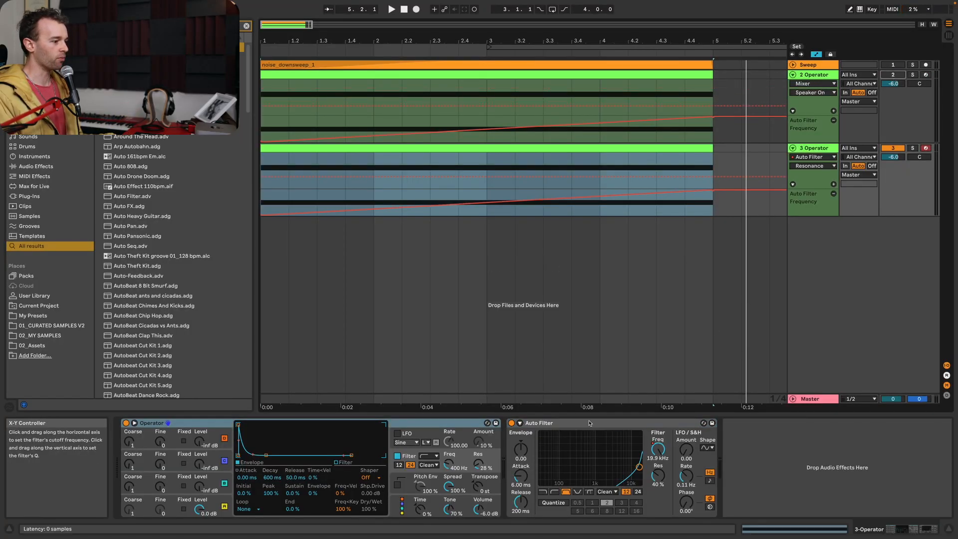
left_click(591, 424)
key("Delete")
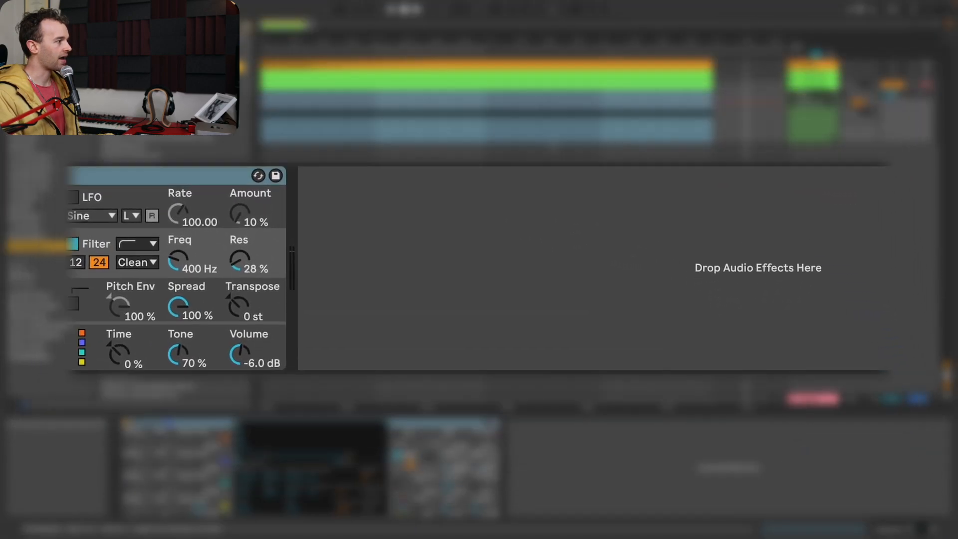
- Add an EQ Eight to the duplicated track, leave only band 2 active and raise its gain to about 8.81 dB
key("Return")
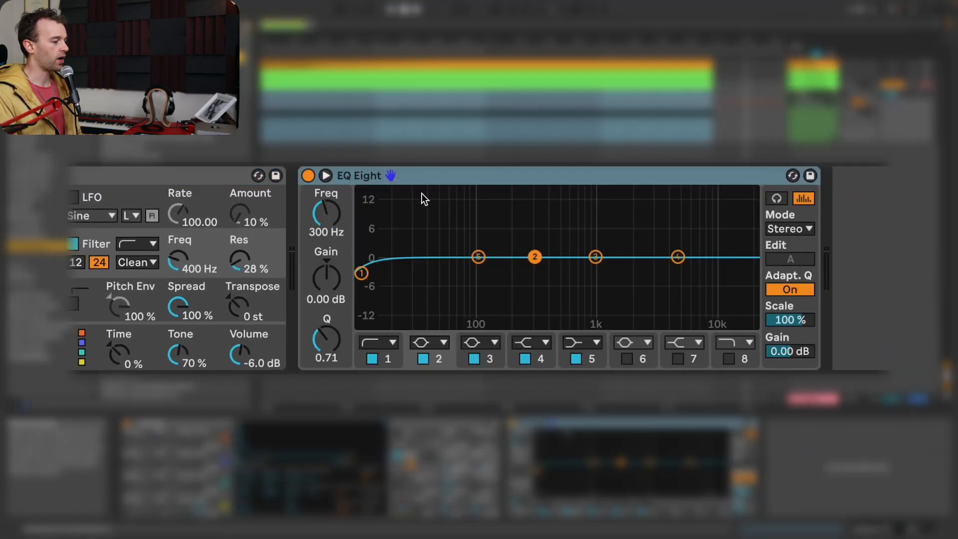
left_click(372, 359)
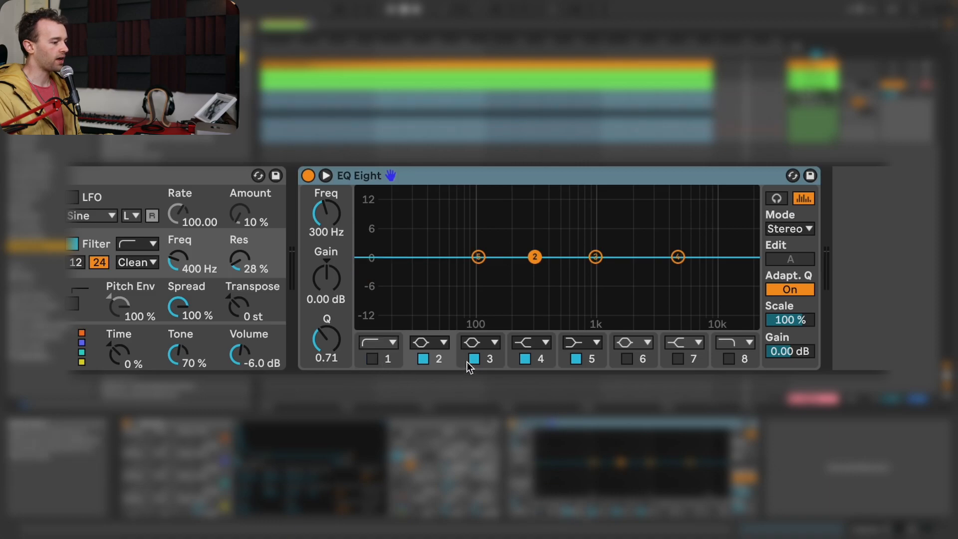
left_click(474, 360)
left_click(524, 359)
left_click(578, 360)
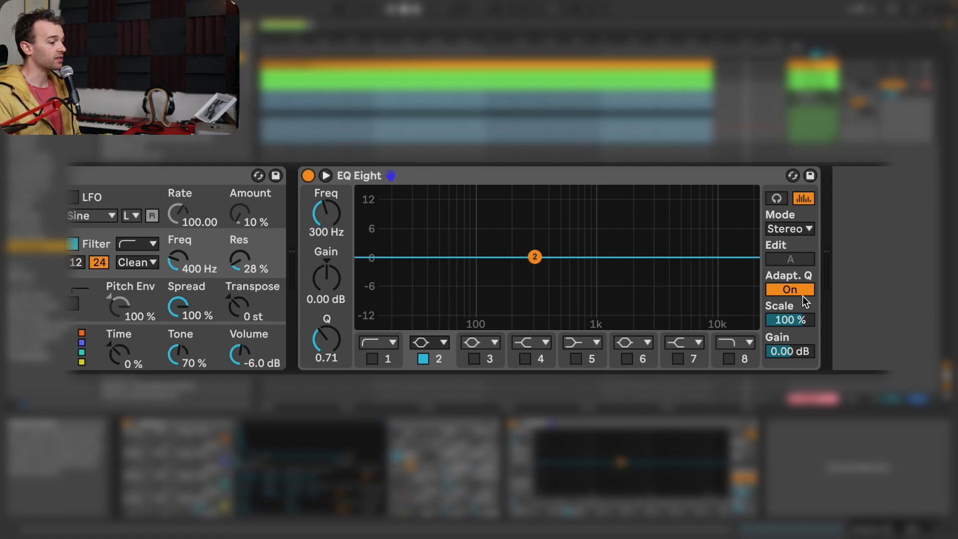
left_click_drag(337, 283, 337, 240)
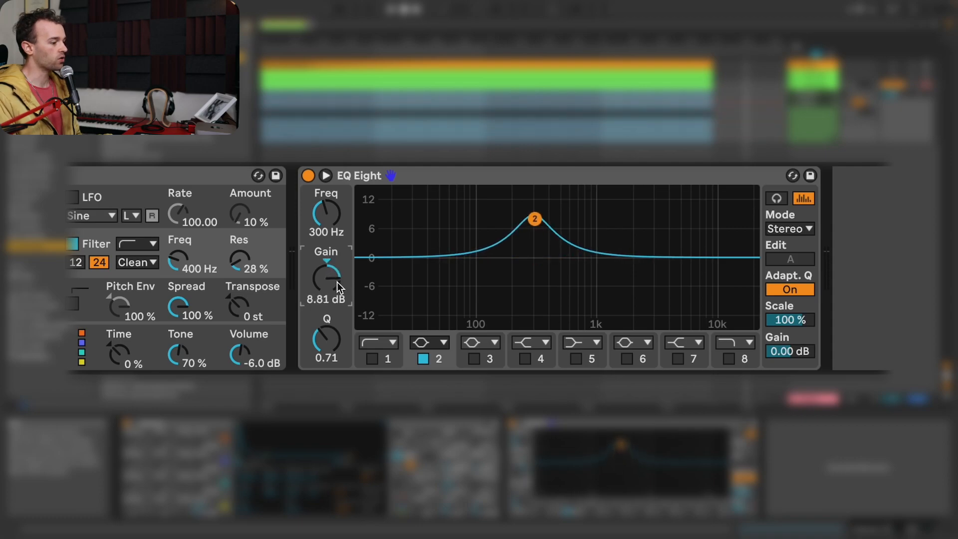
- Automate EQ Eight band 2's frequency in a new lane, rising from a low start to about 13 kHz at the clip's end
right_click(333, 208)
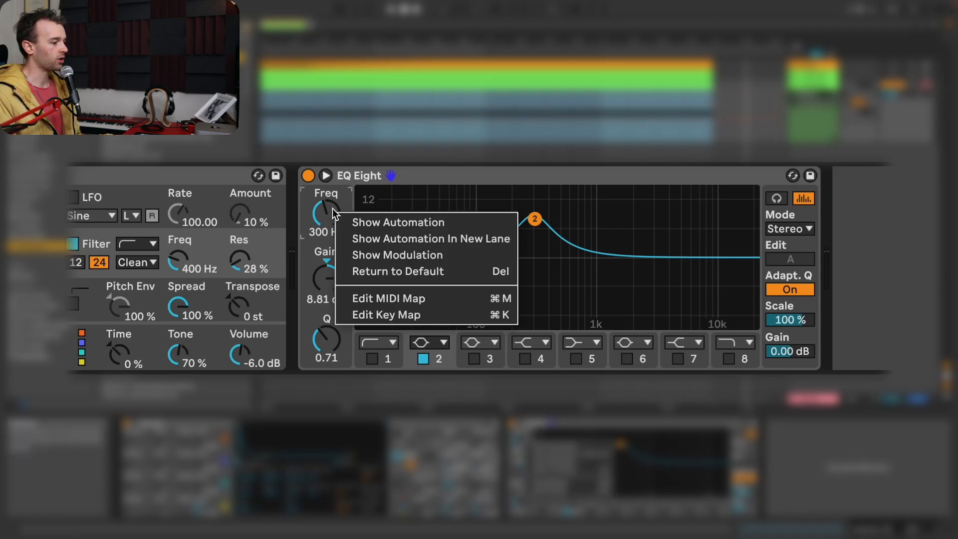
left_click(358, 236)
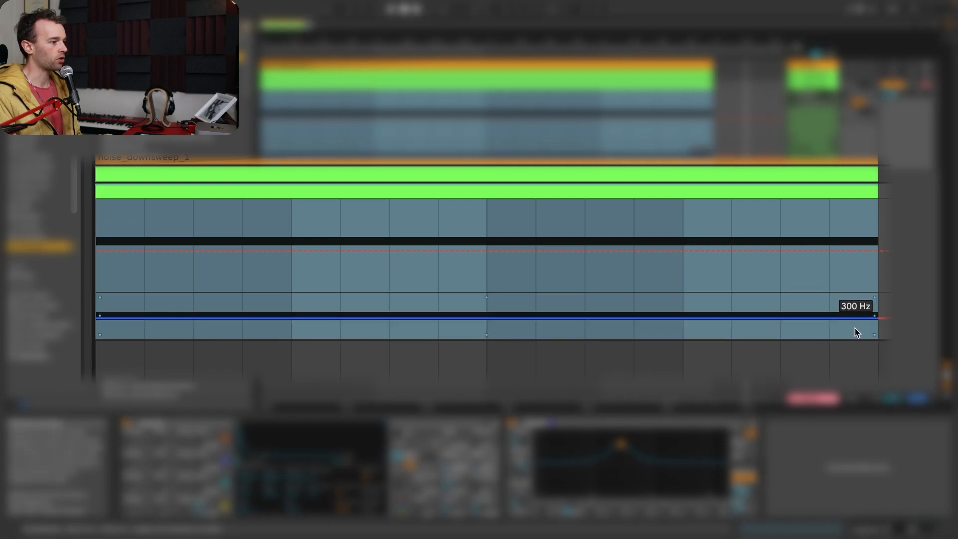
left_click(856, 331)
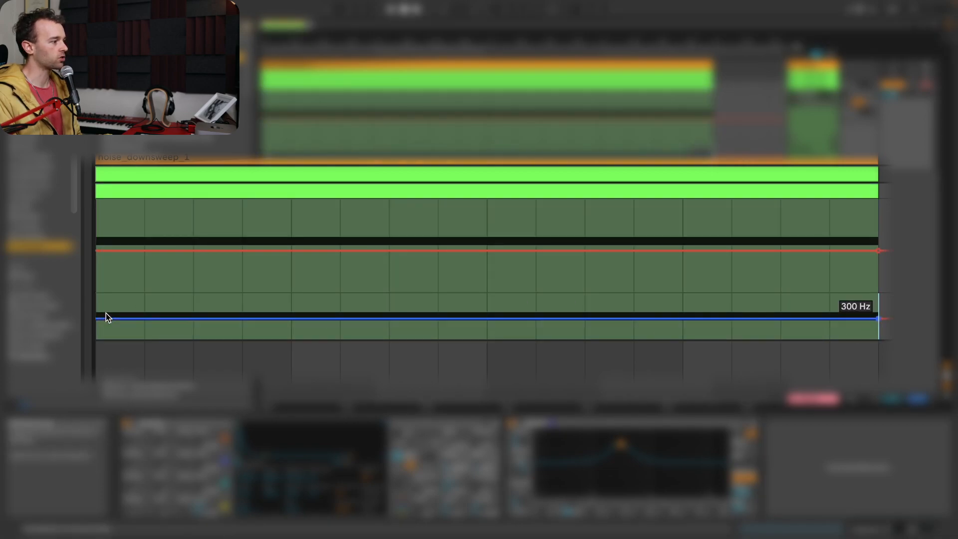
left_click_drag(98, 320, 99, 326)
left_click_drag(875, 320, 877, 297)
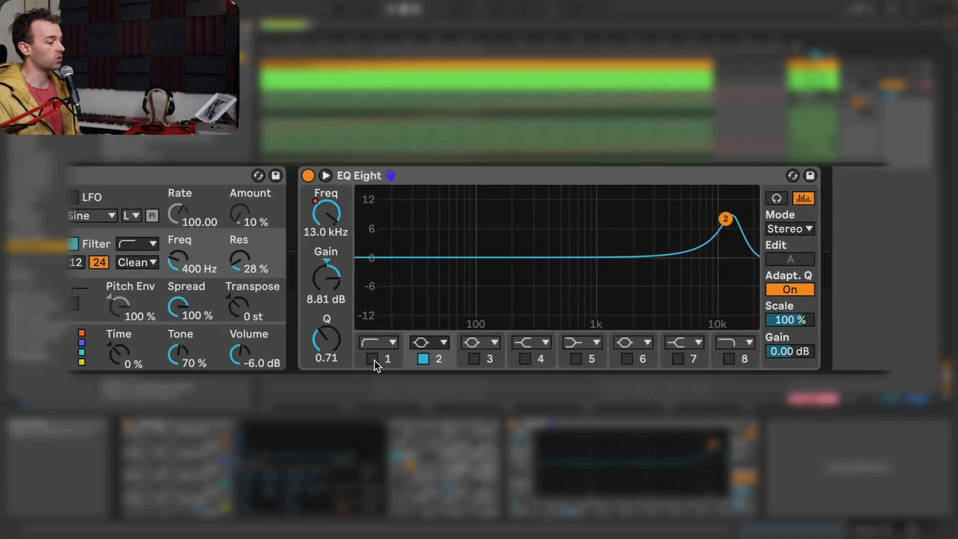
- Enable EQ Eight's low-cut band 1 and show its frequency automation in a new lane
left_click(373, 359)
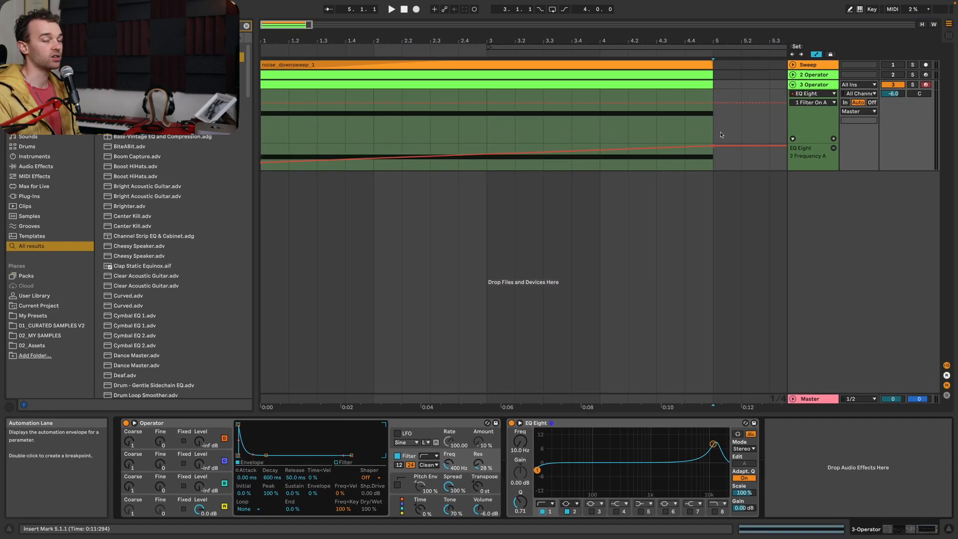
right_click(521, 444)
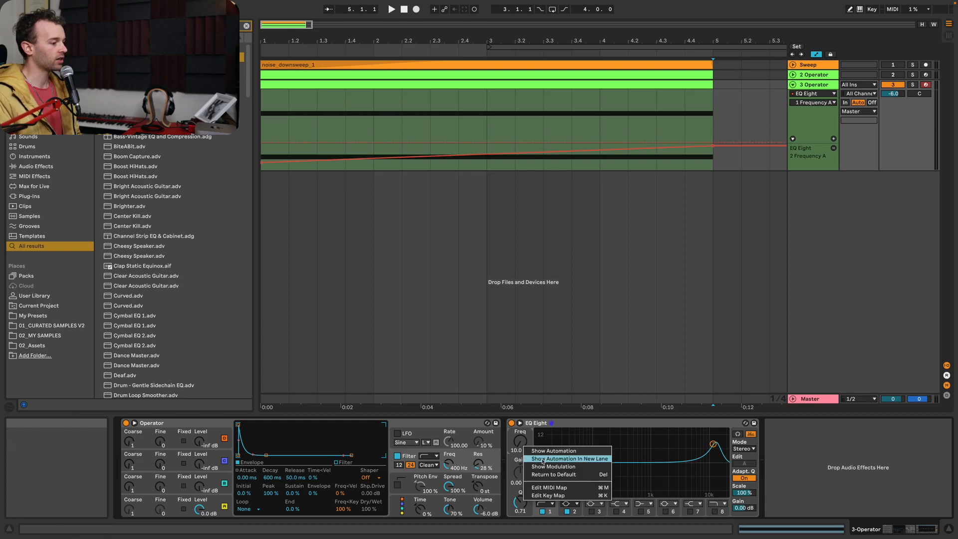
left_click(542, 460)
- Insert a rising ramp shape in band 1's frequency lane from bar 3 to the clip's end at bar 5
left_click_drag(489, 160, 713, 164)
right_click(622, 156)
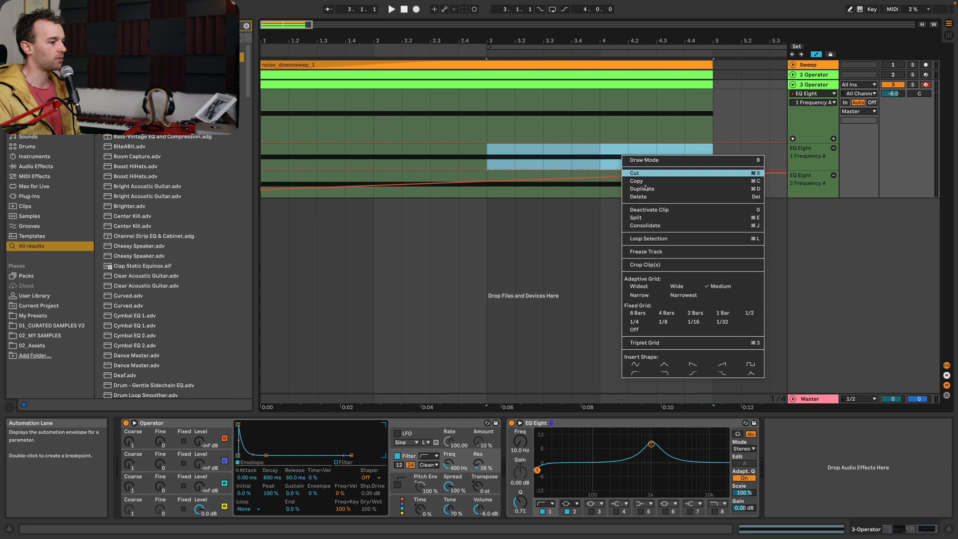
left_click(733, 365)
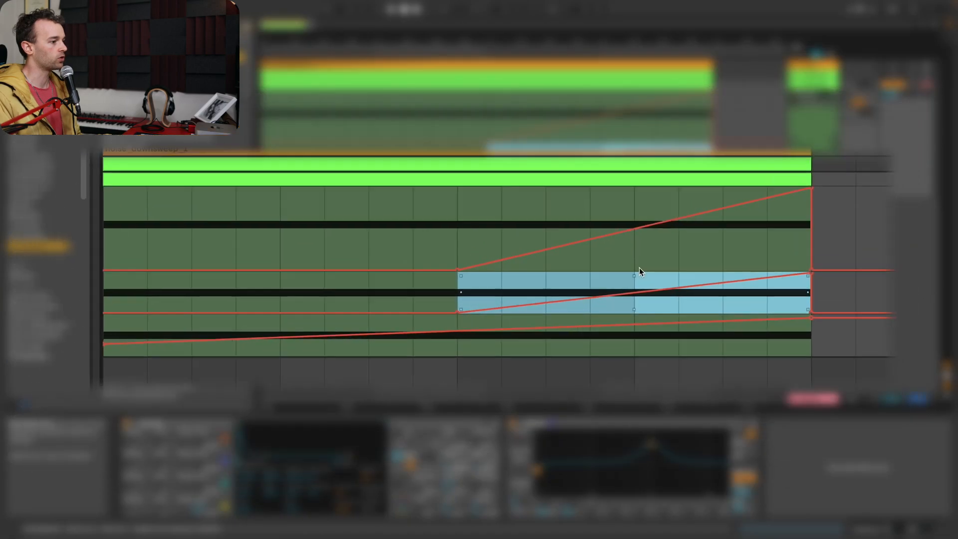
- Lower the ramp's end point to about 1.60 kHz and delete the breakpoint that drops the frequency back at bar 5
left_click_drag(715, 153, 715, 146)
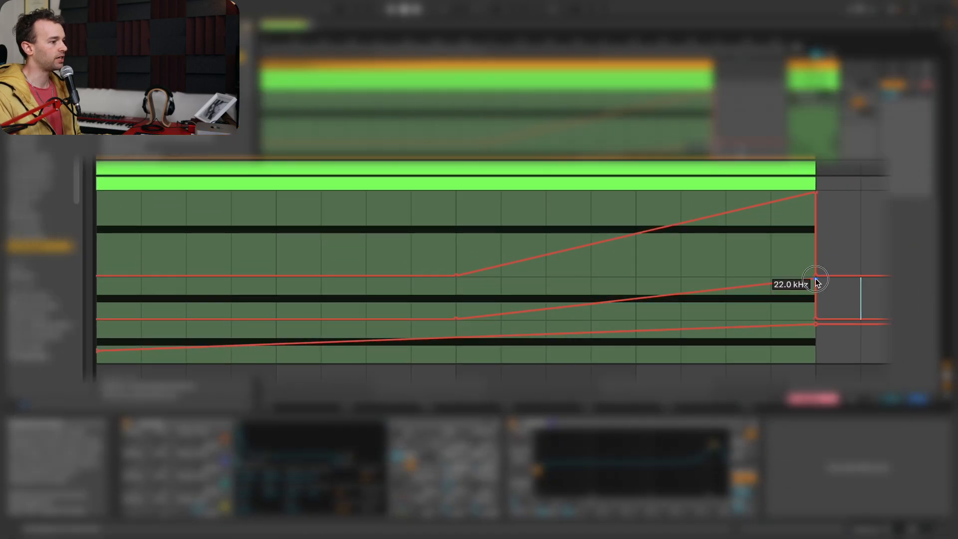
left_click_drag(816, 282, 817, 292)
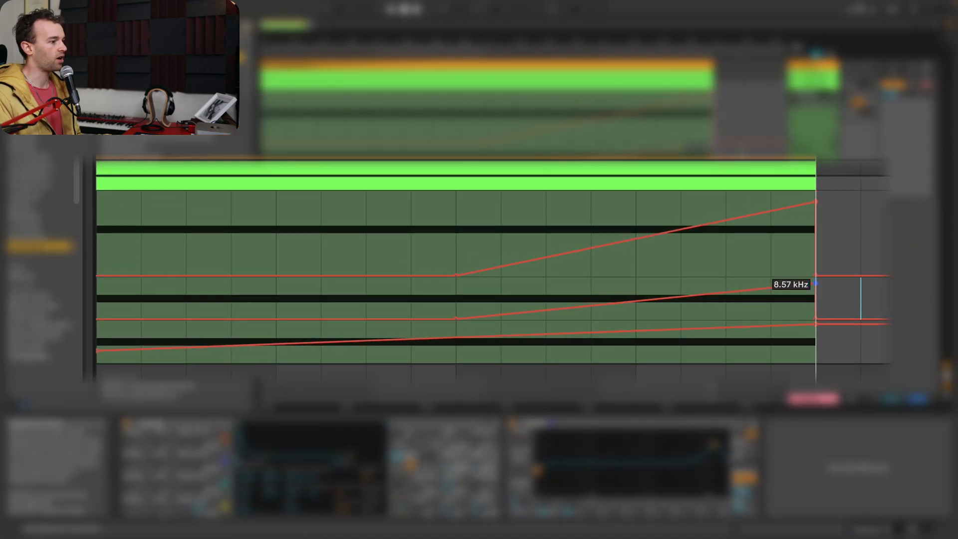
left_click(812, 318)
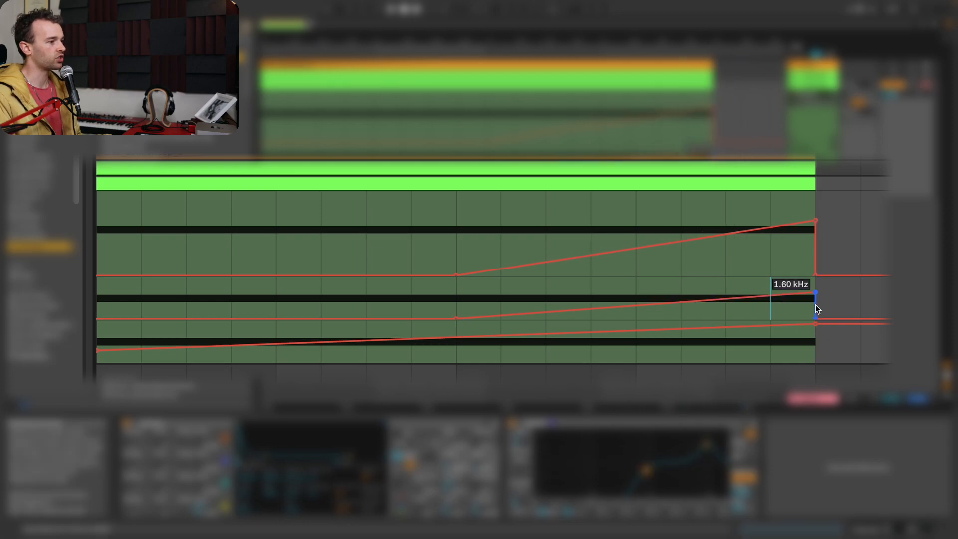
left_click(816, 319)
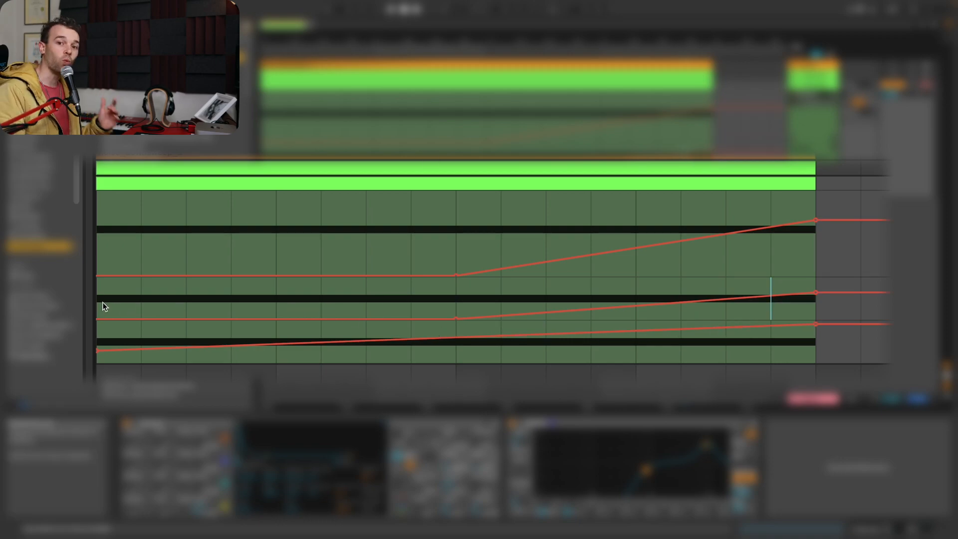
- Select the automated second half of band 1's lane, then the whole clip, and play the sweep from the start
left_click_drag(454, 313, 840, 310)
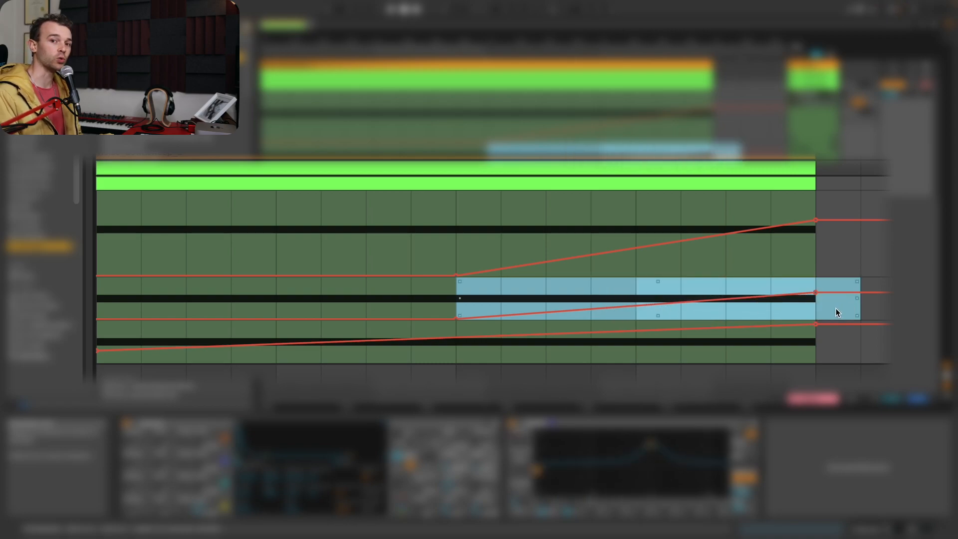
left_click(472, 185)
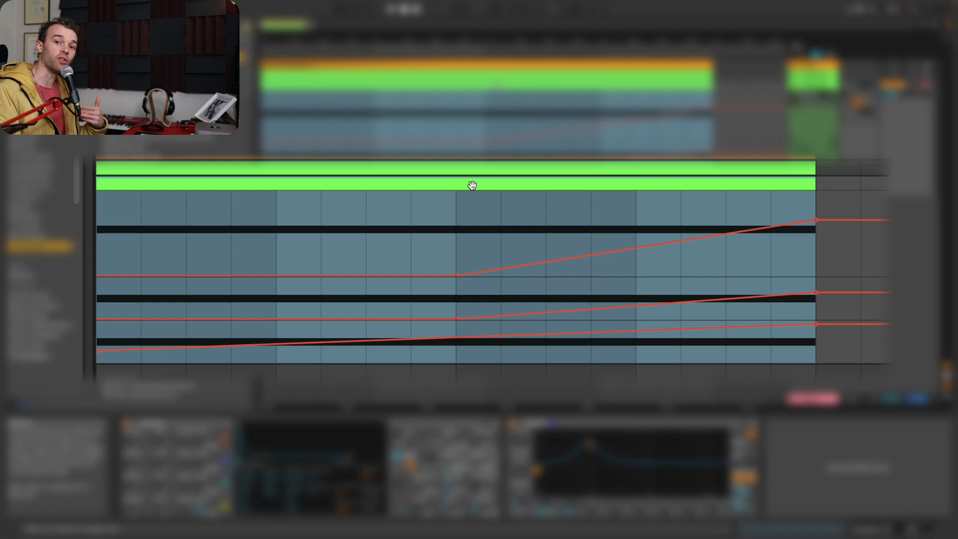
key("space")
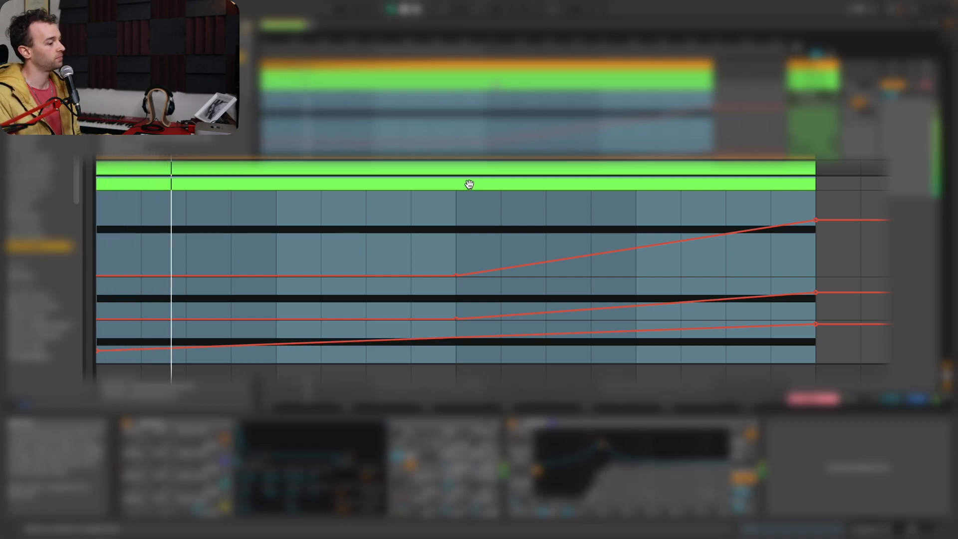